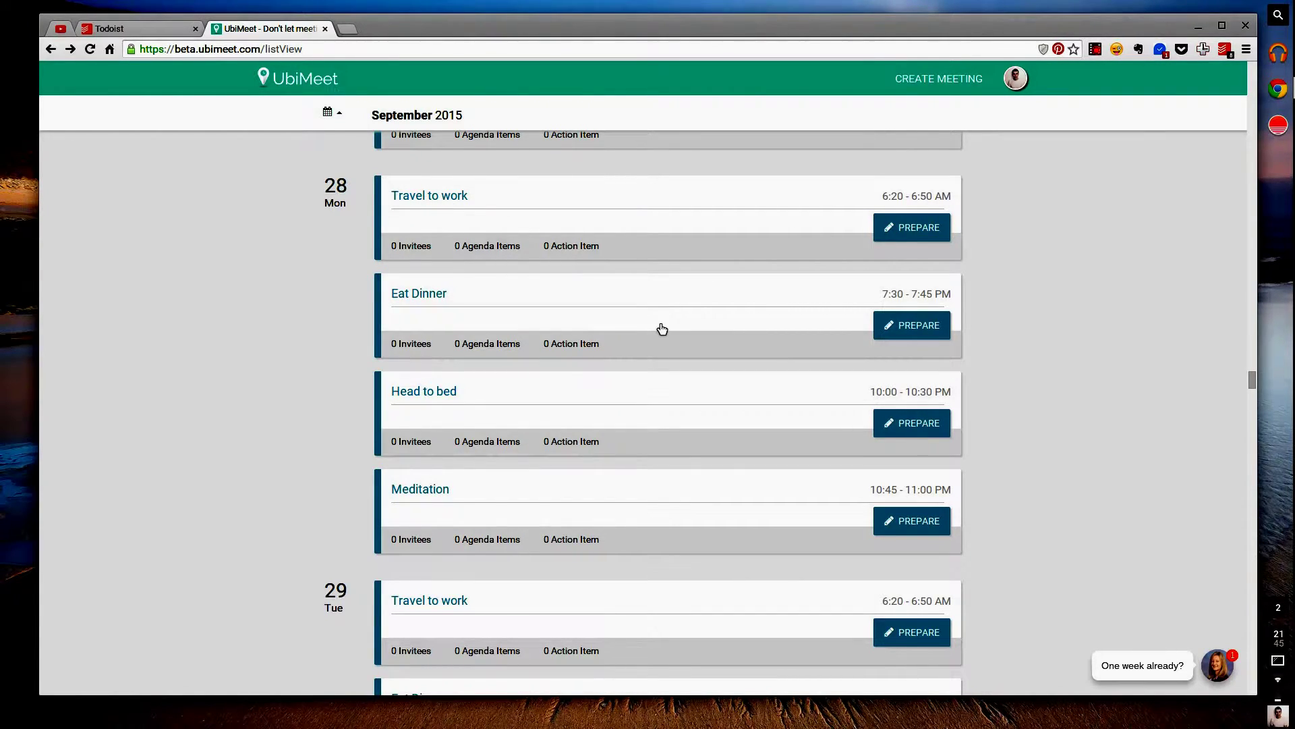
Step: Prepare the September 28 Travel to work meeting, dismissing the series notice and entering "Get to work" as its objective
click(903, 228)
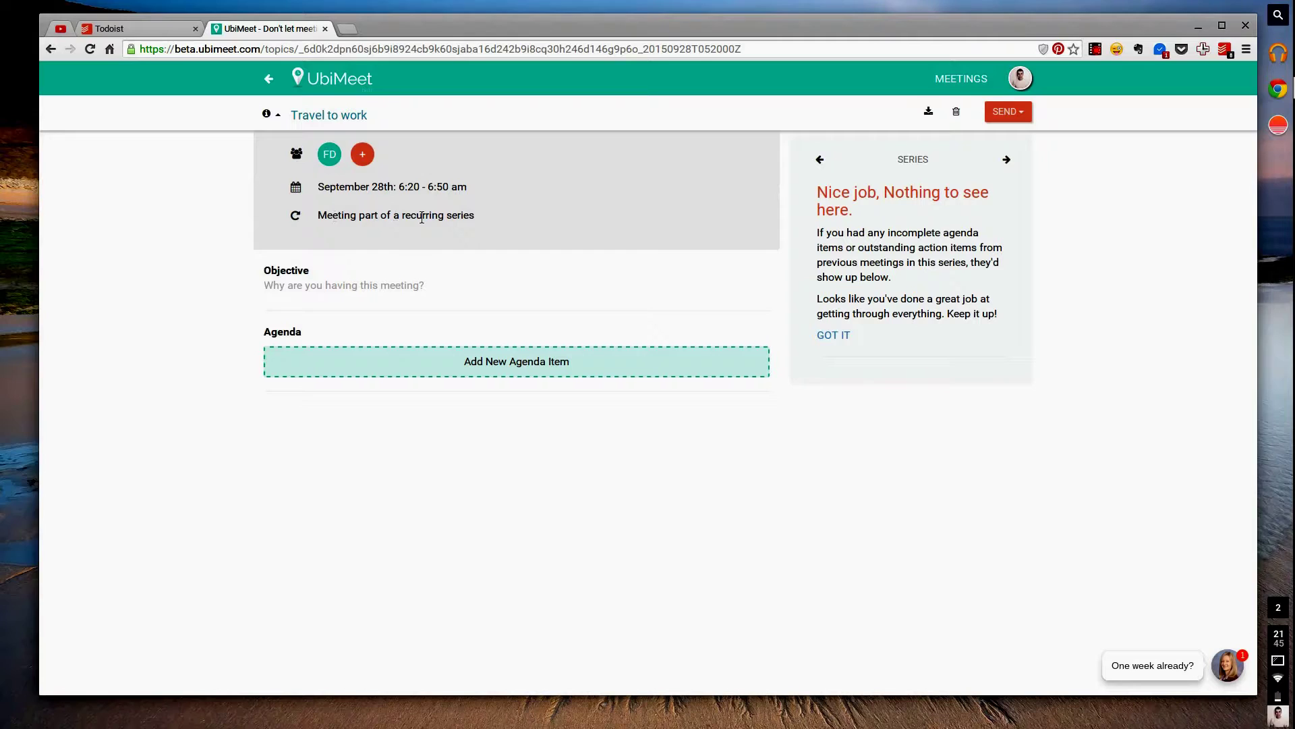
click(832, 335)
click(292, 287)
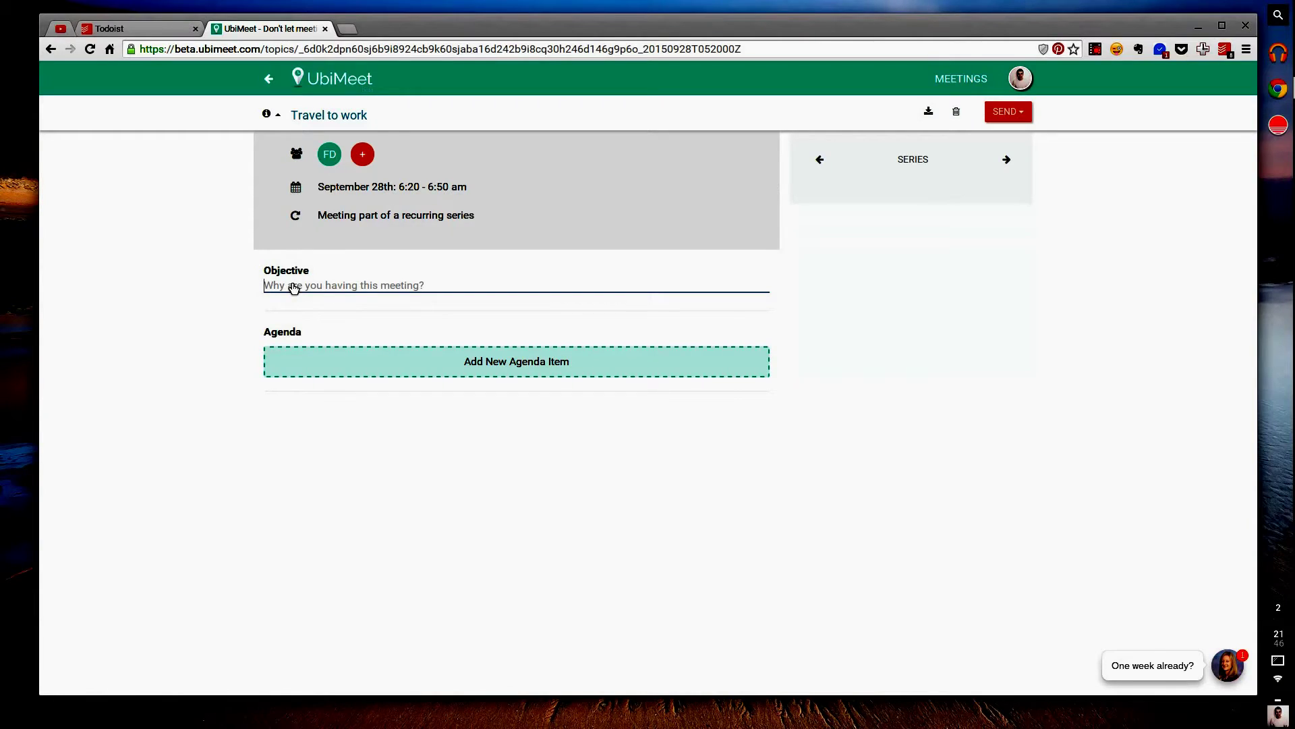
text(Get to workk)
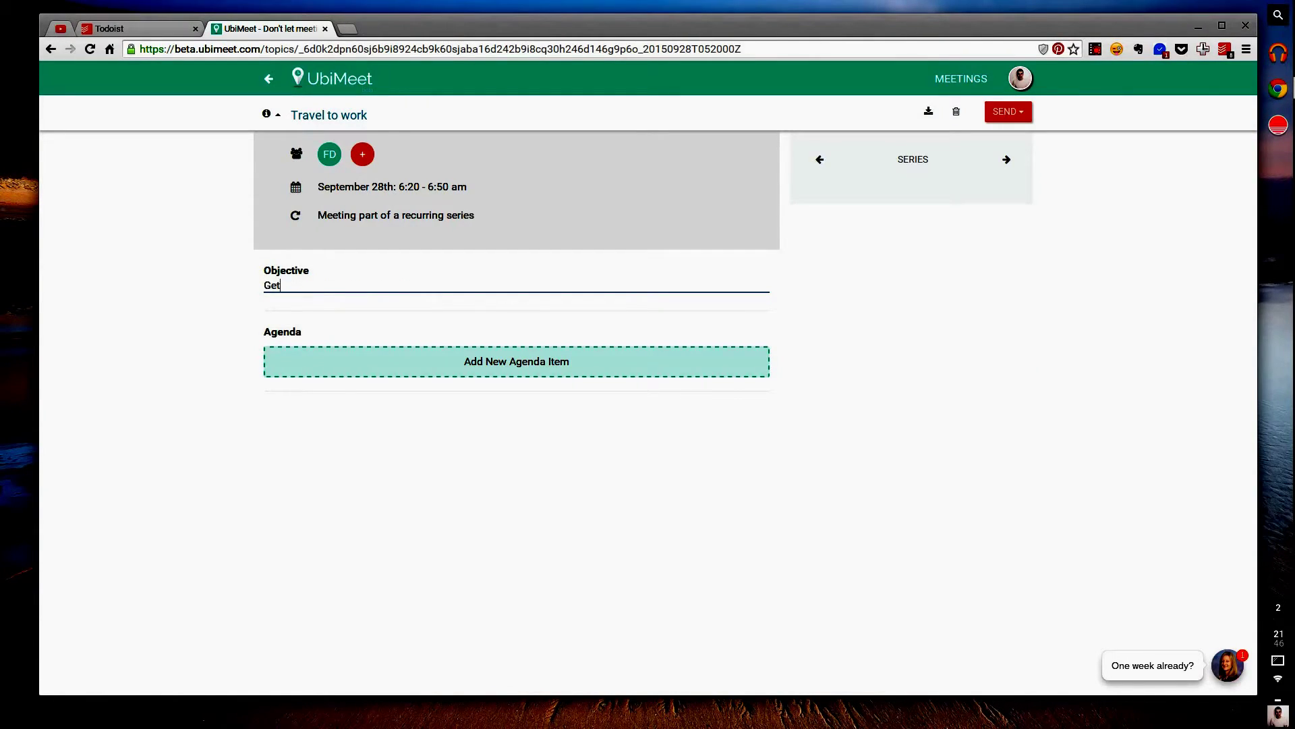
key(Return)
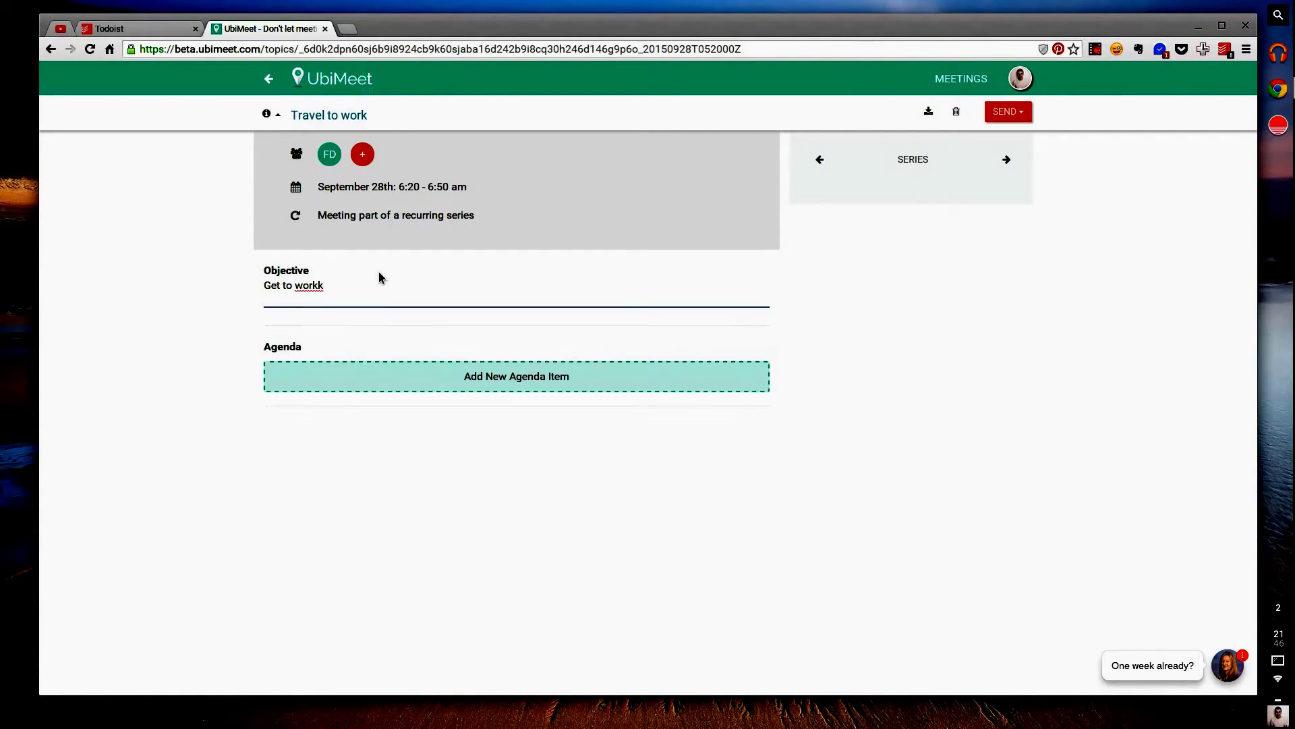
key(BackSpace)
key(BackSpace)
click(378, 473)
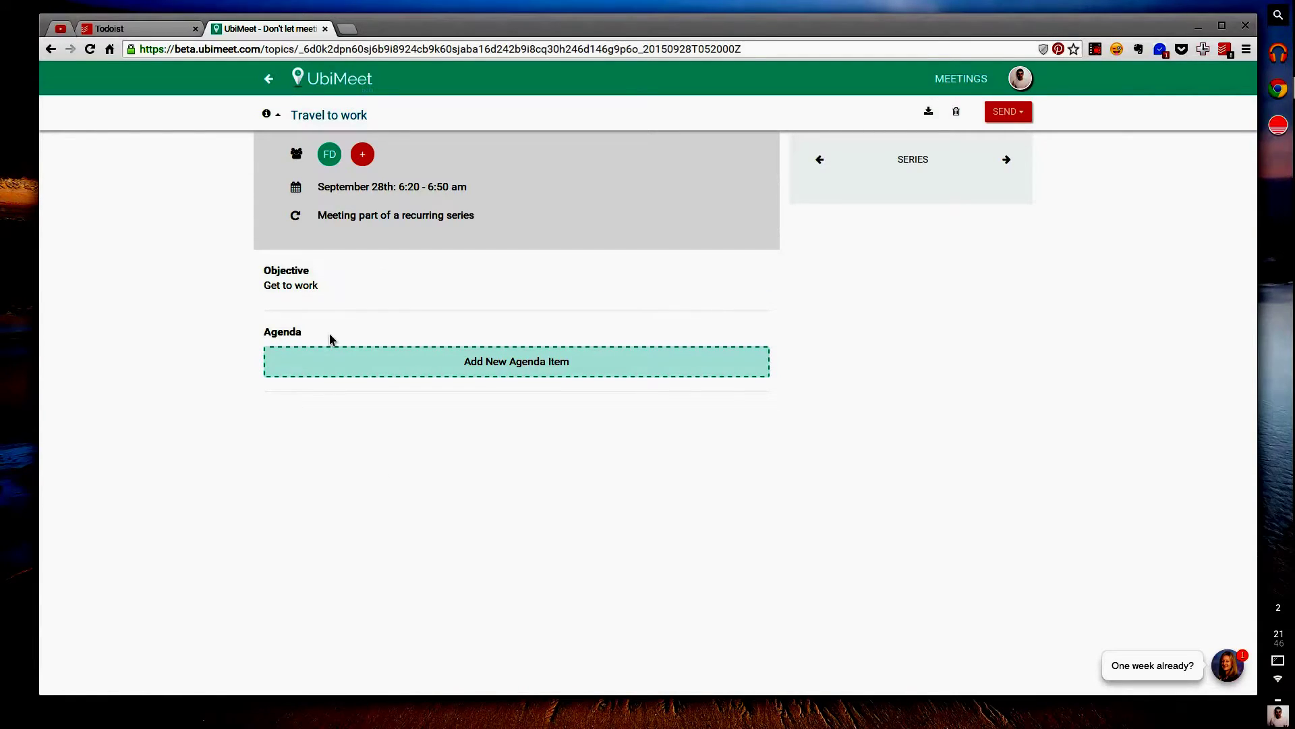
Step: Add the agenda item "Check I've got everything" to the meeting and expand its details
click(321, 361)
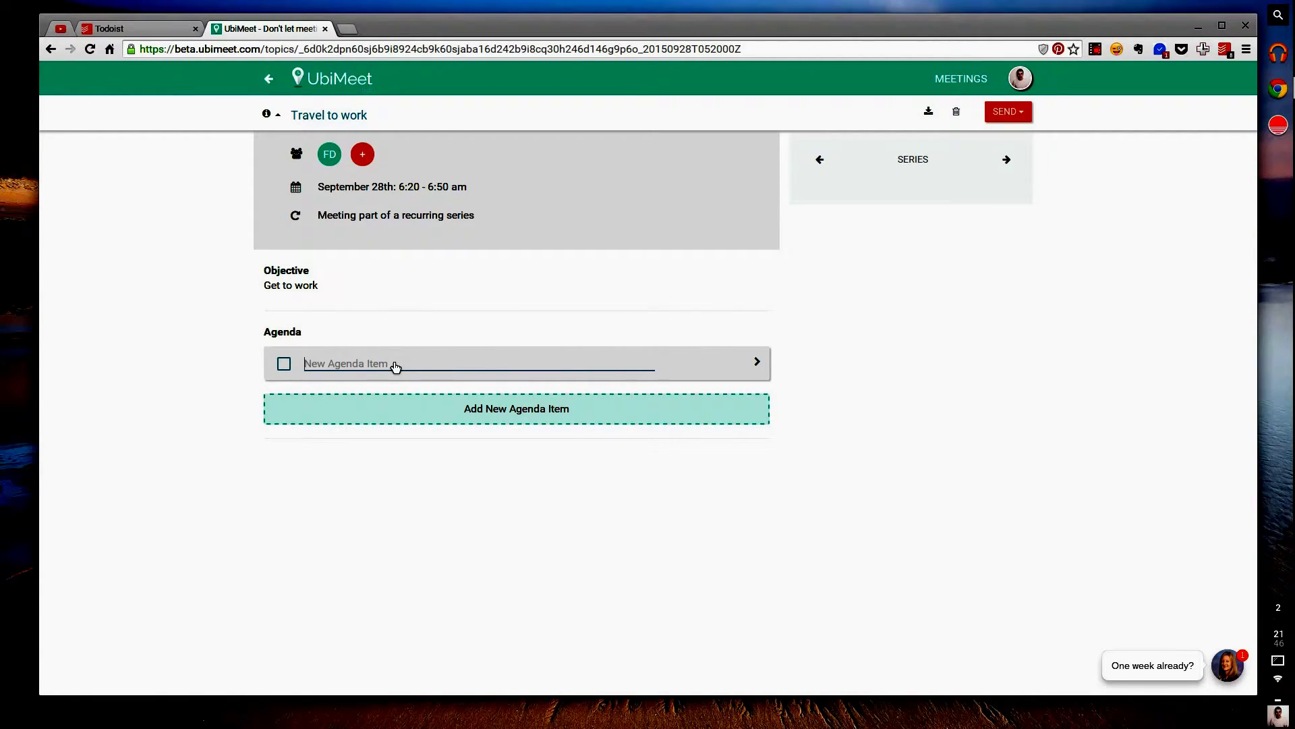
text(Check I've got everything)
key(Return)
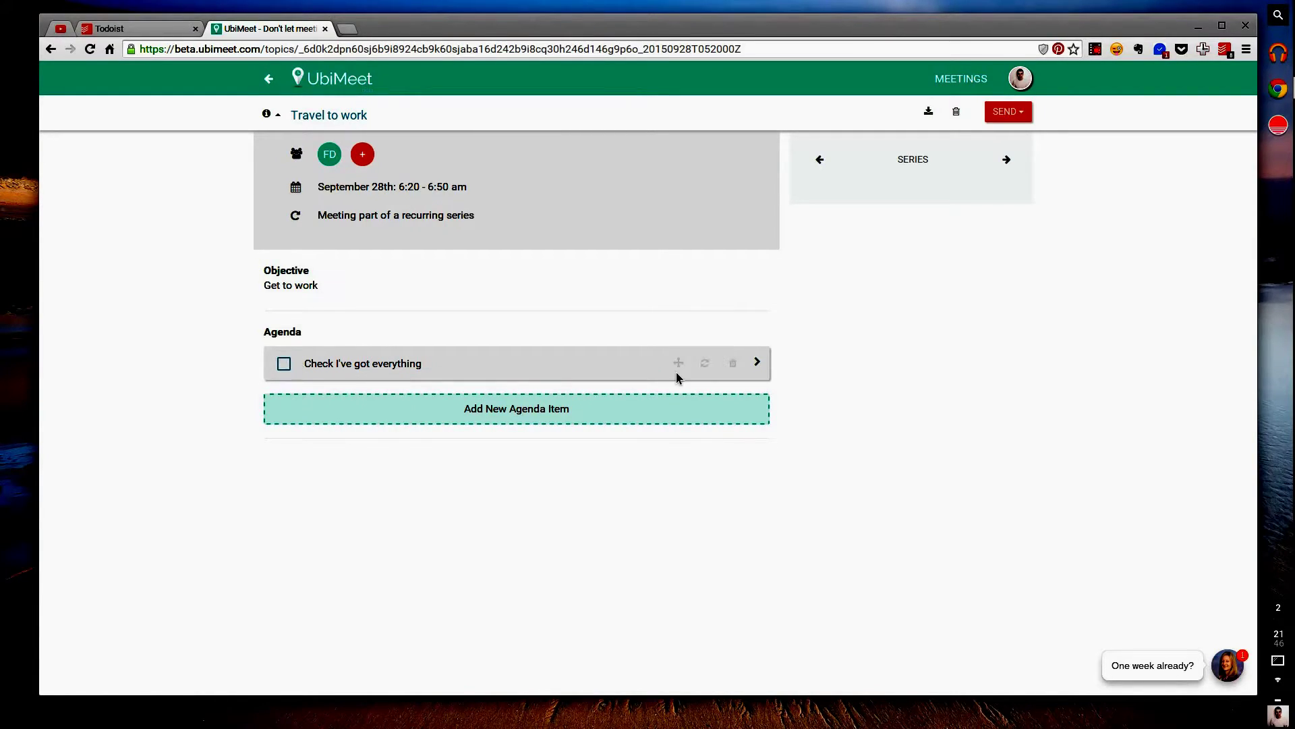
mouse_move(679, 364)
mouse_down()
mouse_move(683, 418)
mouse_move(677, 367)
mouse_up()
click(757, 364)
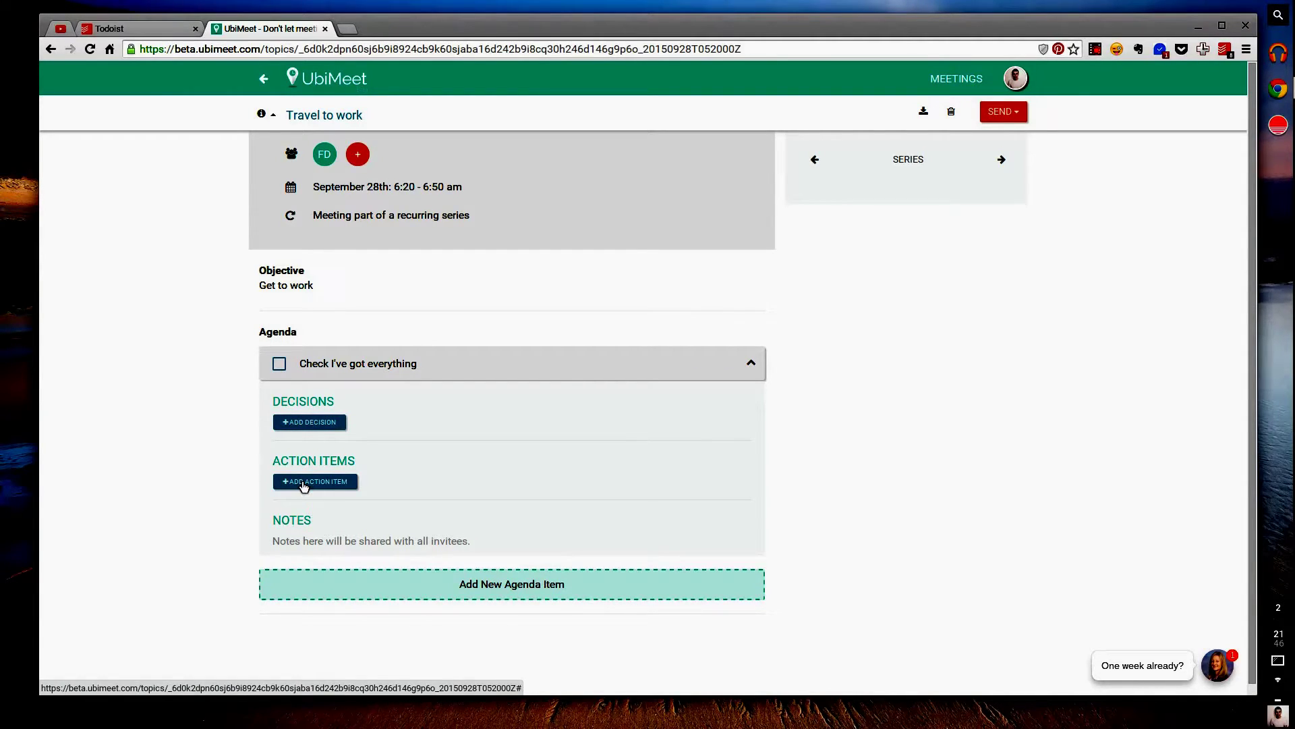
click(295, 544)
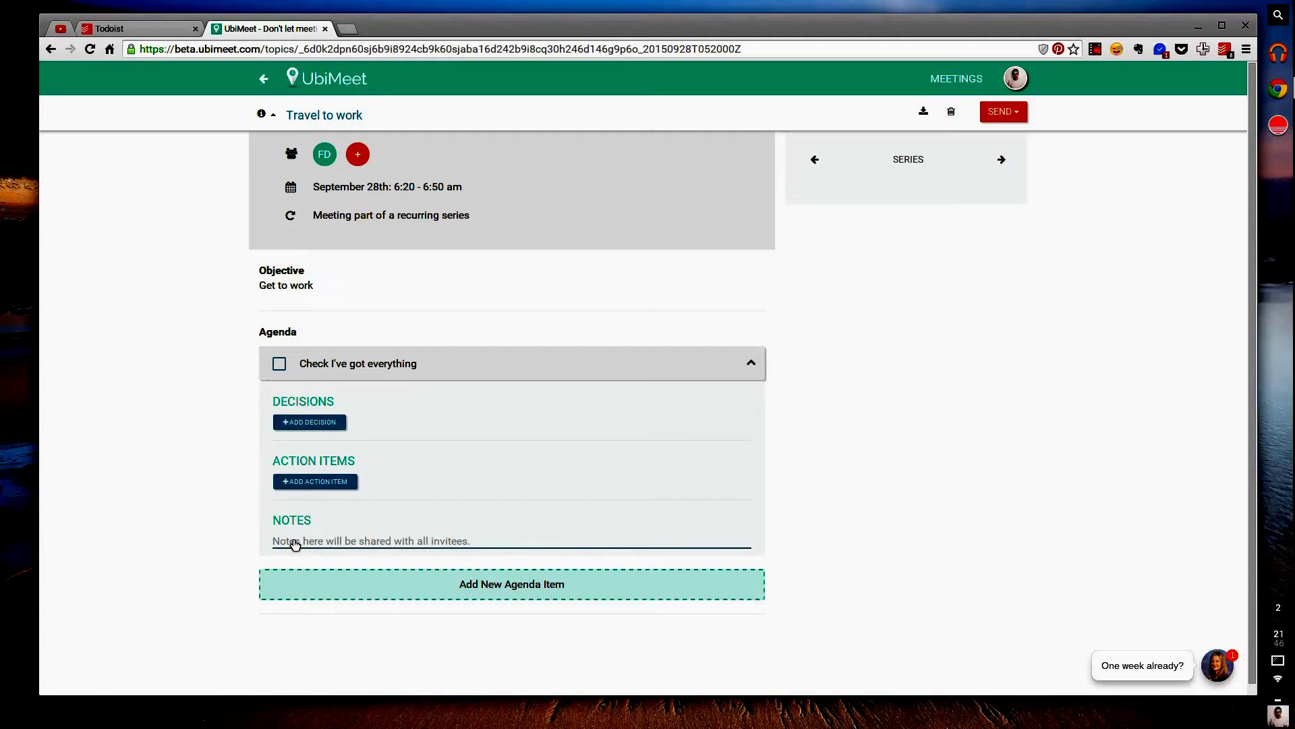
Step: Add two more agenda items named "TEST" and "TEST 2" below the first one
click(413, 581)
text(TEST)
click(466, 648)
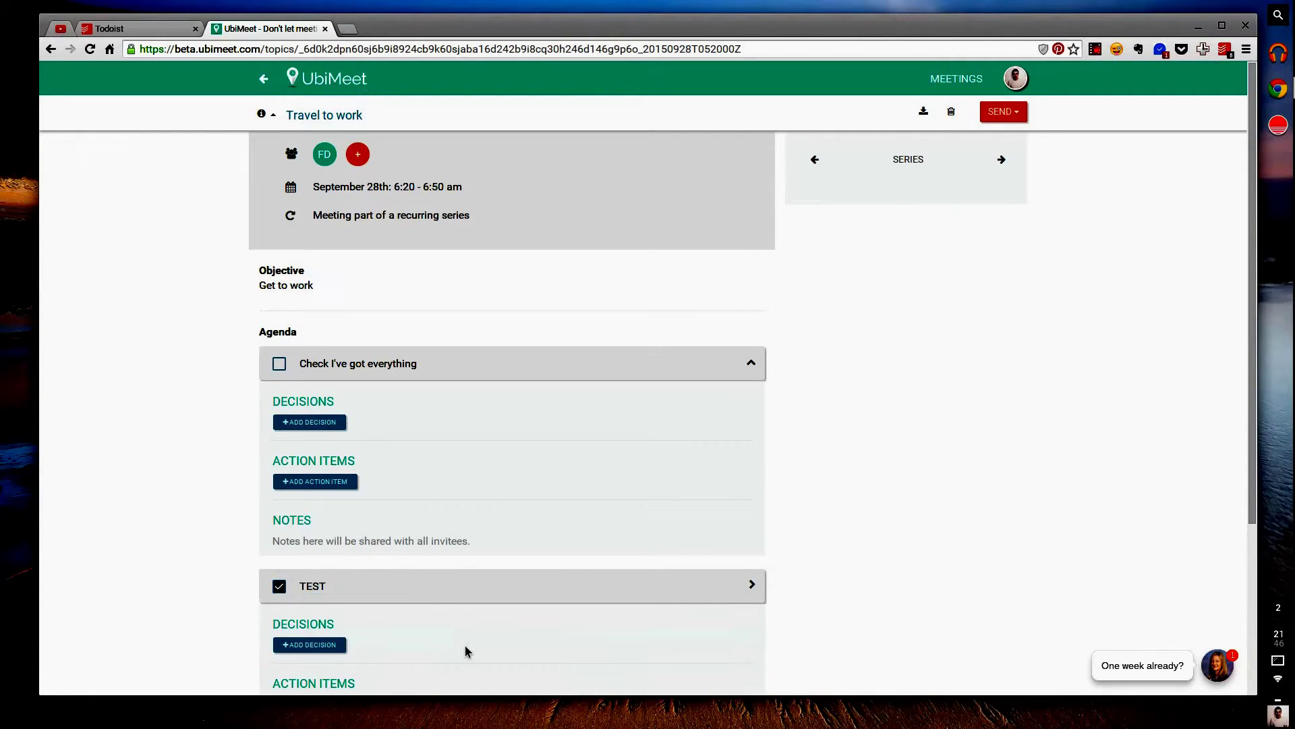
click(346, 630)
text(TEST 2)
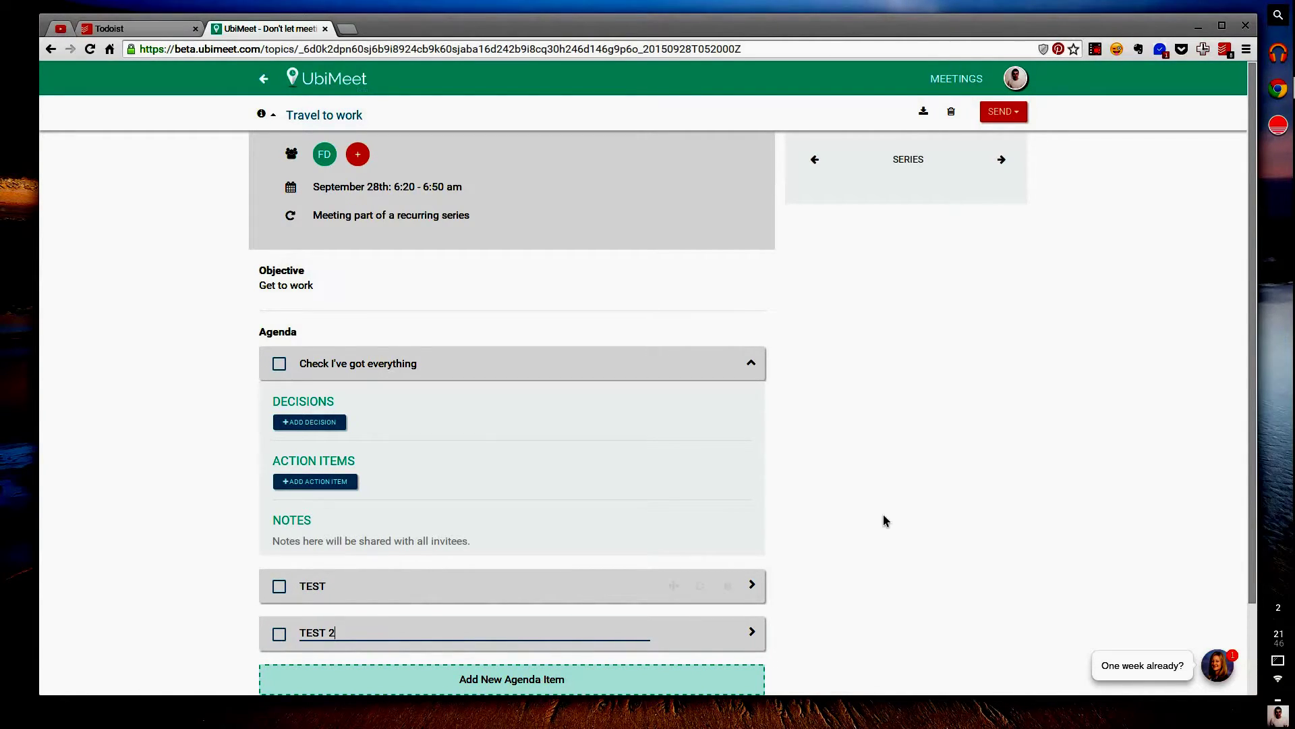
key(Return)
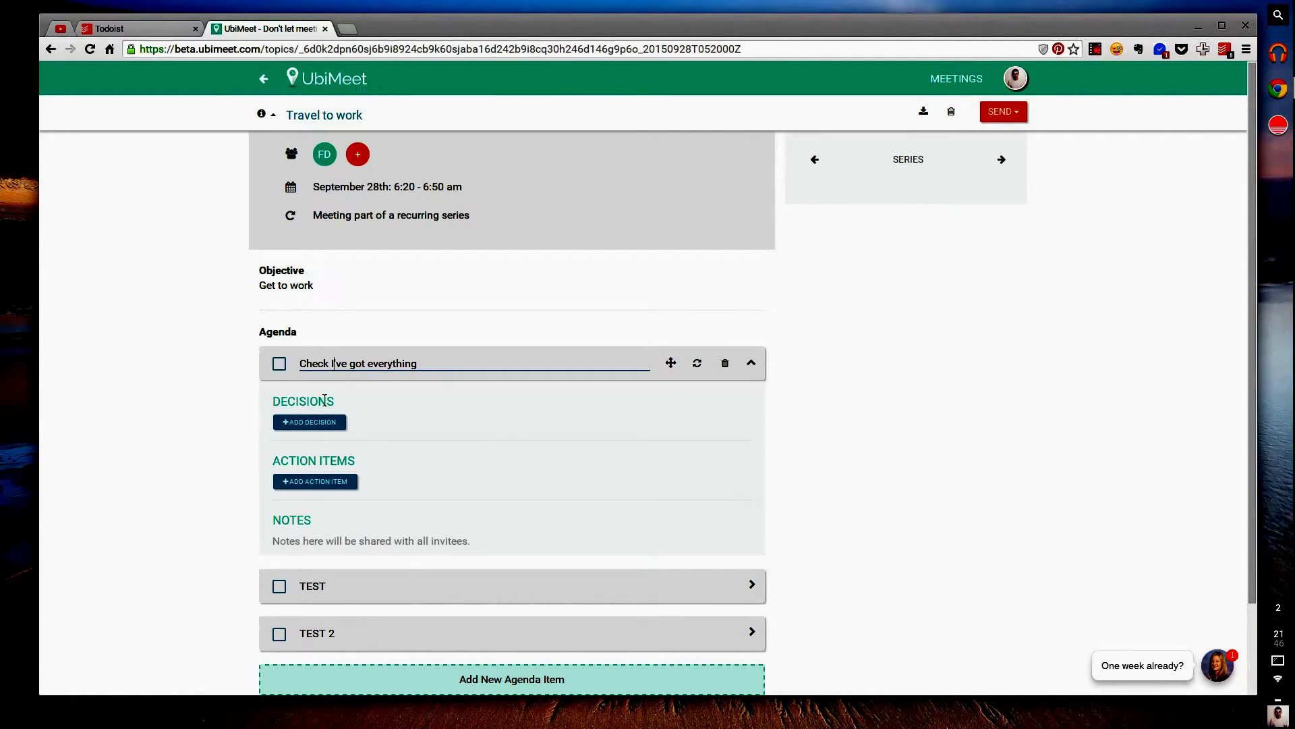
Step: Add the decision "Test 4" to the "Check I've got everything" agenda item
click(316, 422)
text(Te)
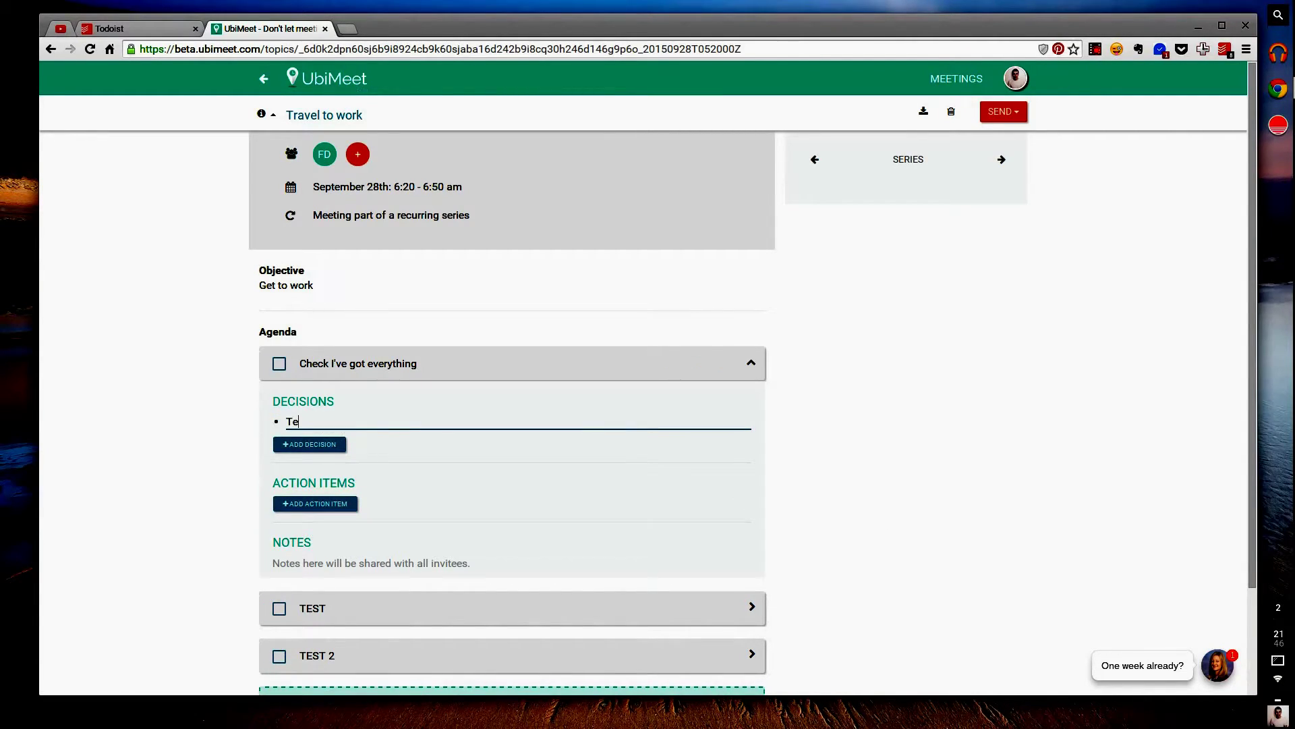
text(st 4)
key(Return)
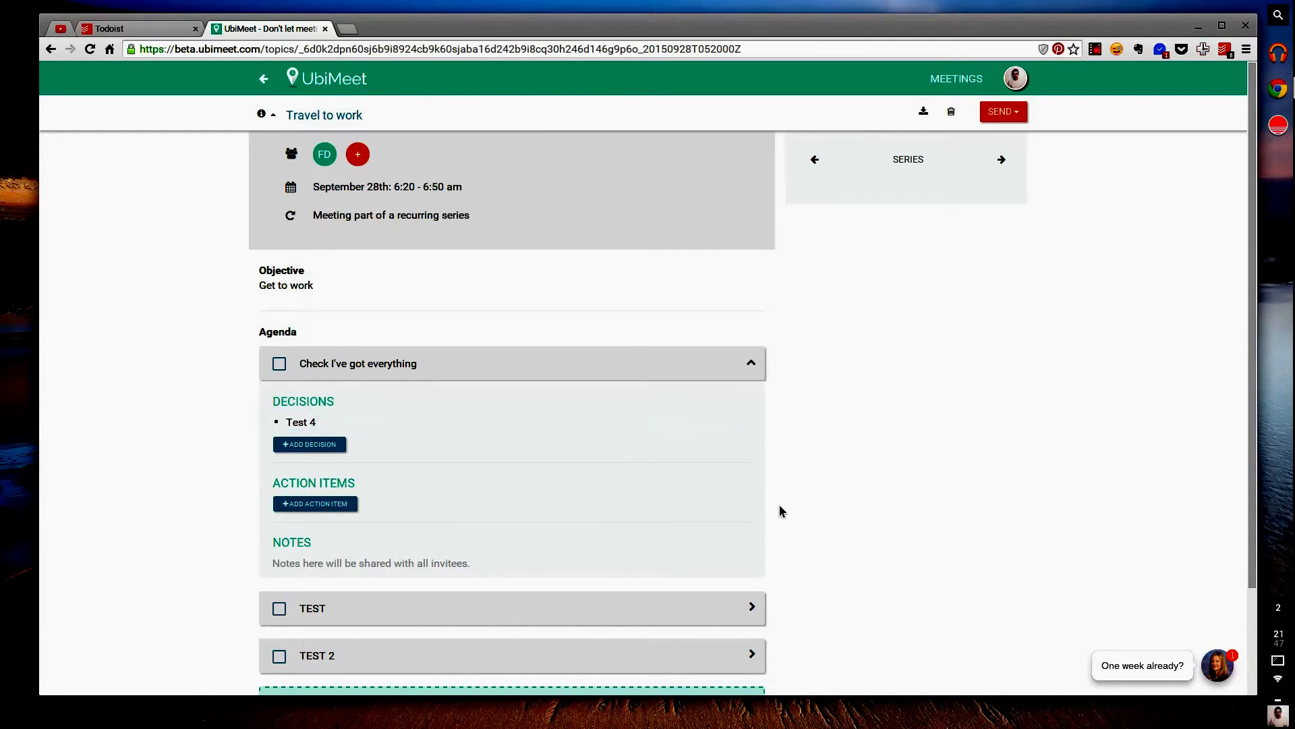
scroll(385, 302, down, 2)
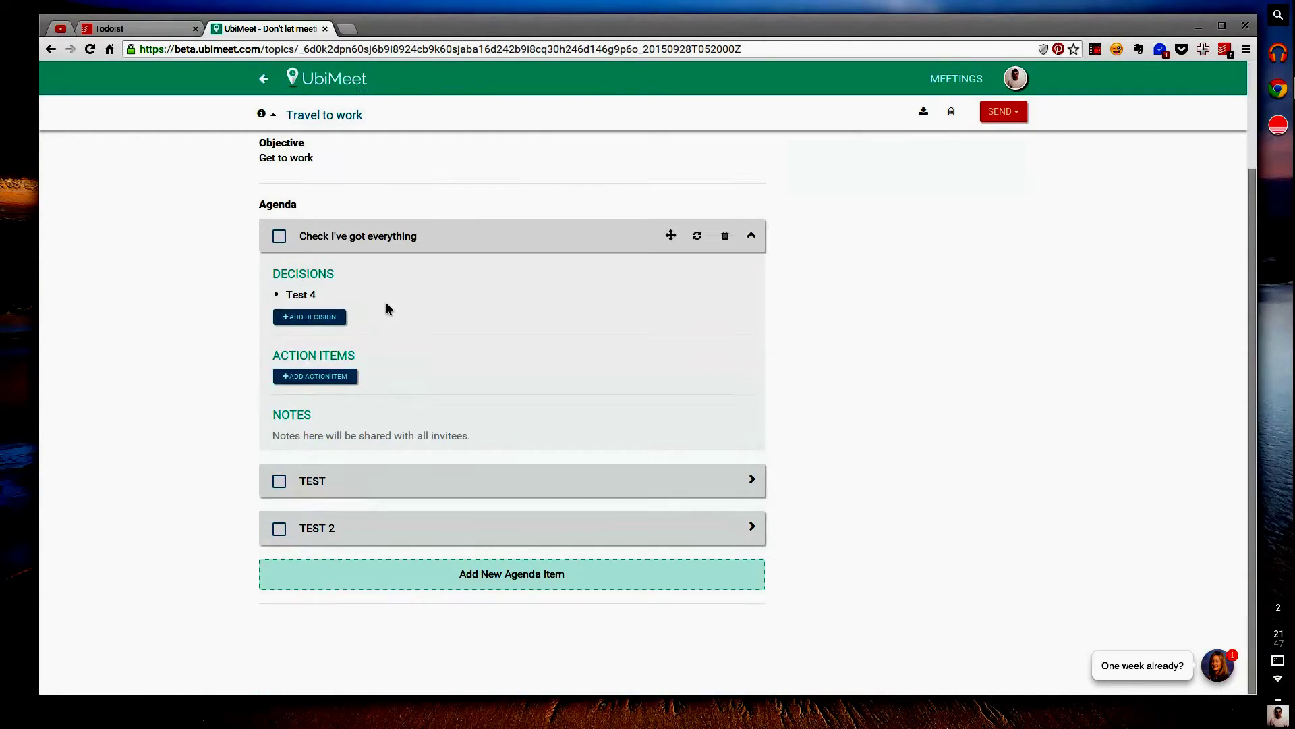
scroll(386, 303, up, 2)
scroll(331, 290, down, 2)
scroll(232, 315, up, 2)
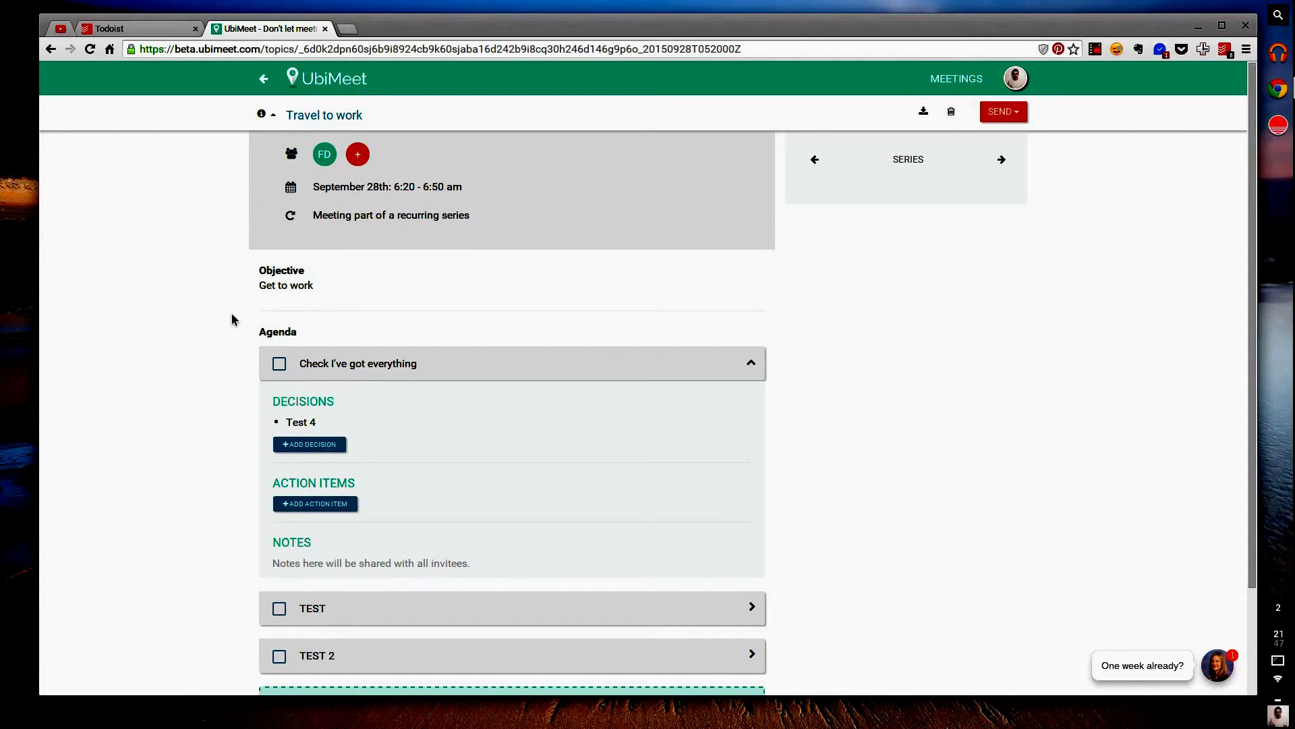
Step: View the recipient options for sending the meeting agenda without sending anything
click(1005, 121)
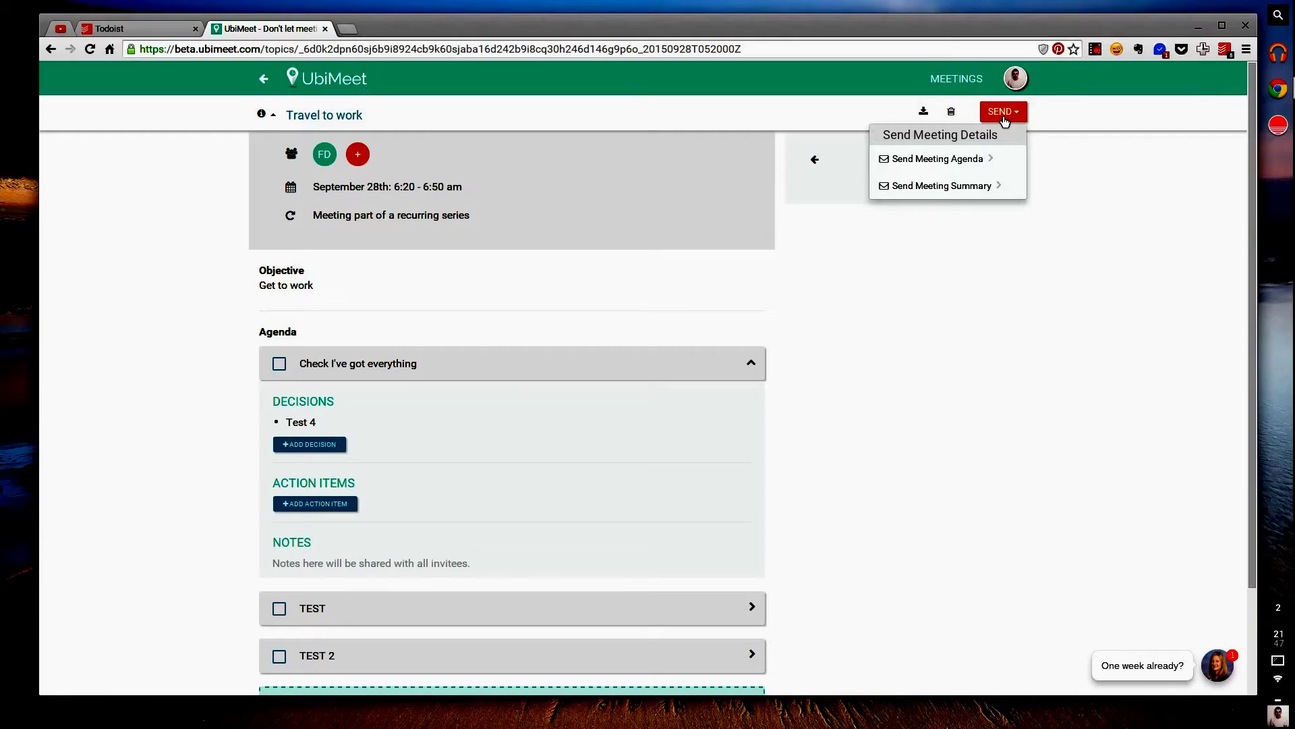
click(976, 164)
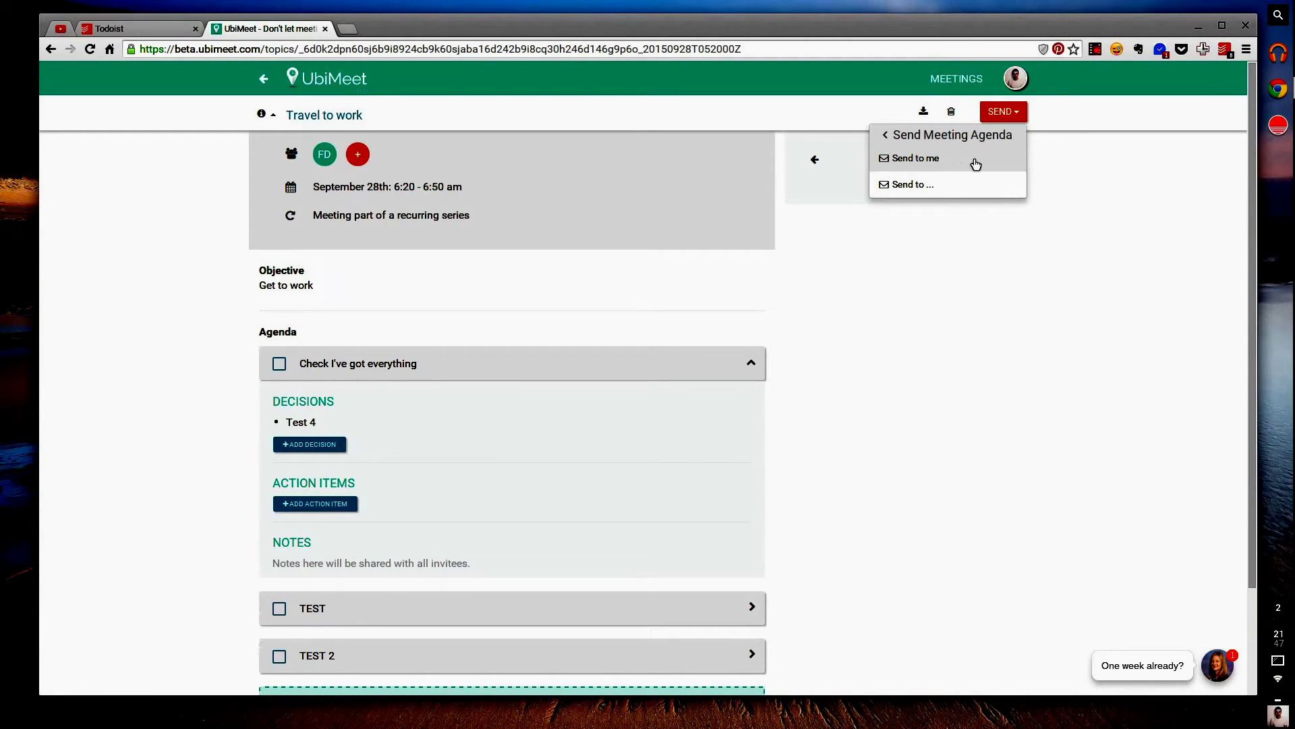
click(885, 135)
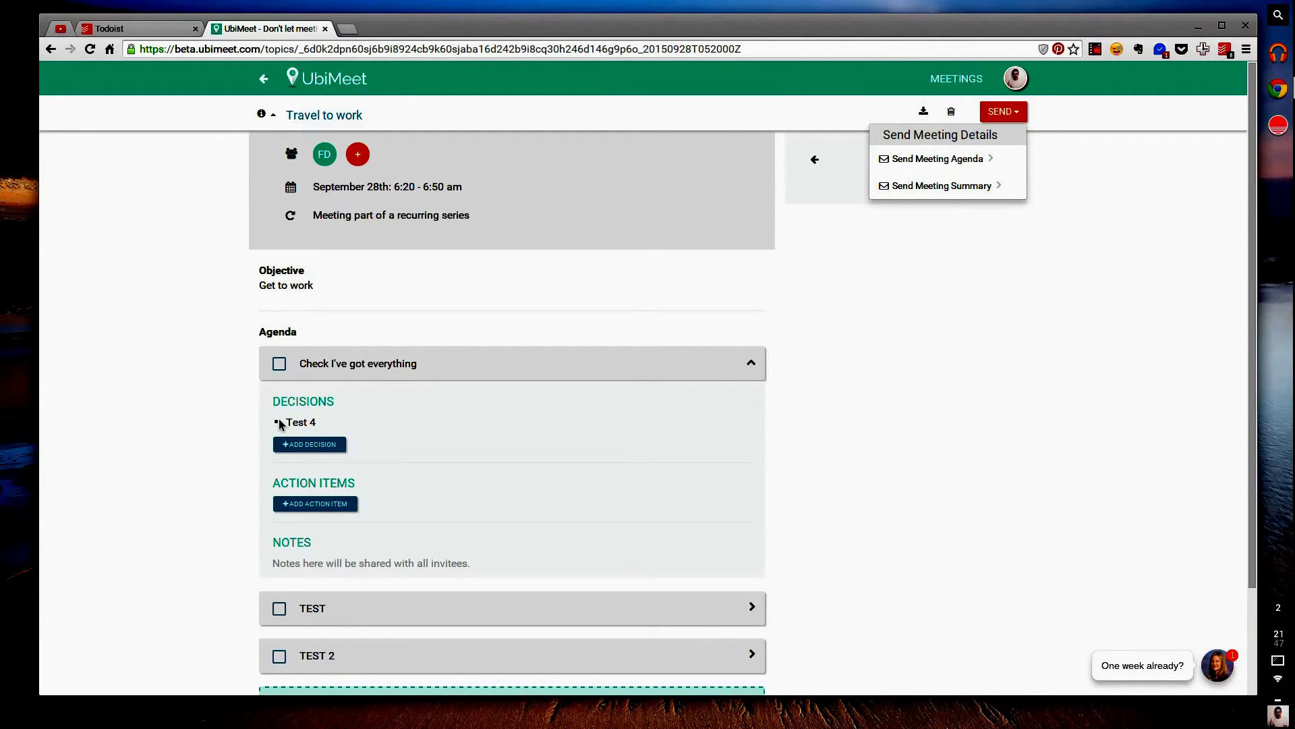
click(856, 277)
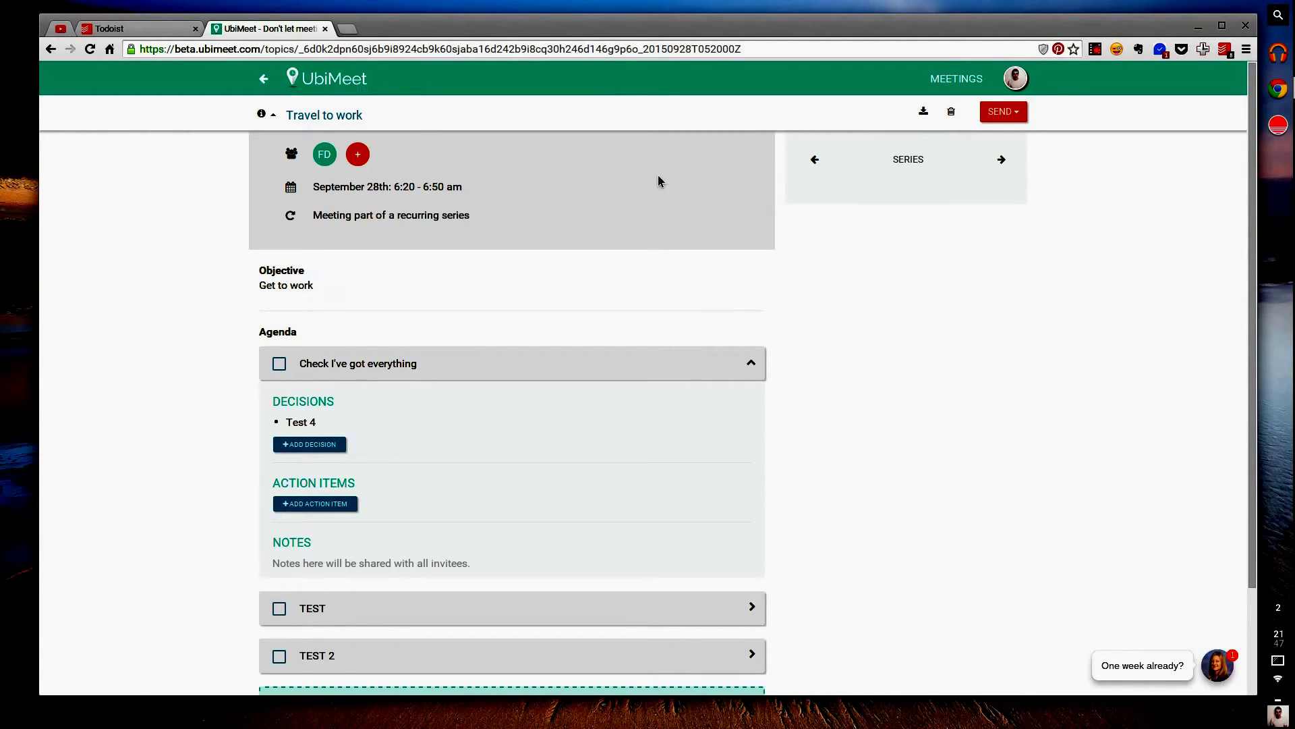
Step: Download the Travel to work meeting as a PDF, look through the document and close it
click(924, 113)
click(921, 113)
click(115, 679)
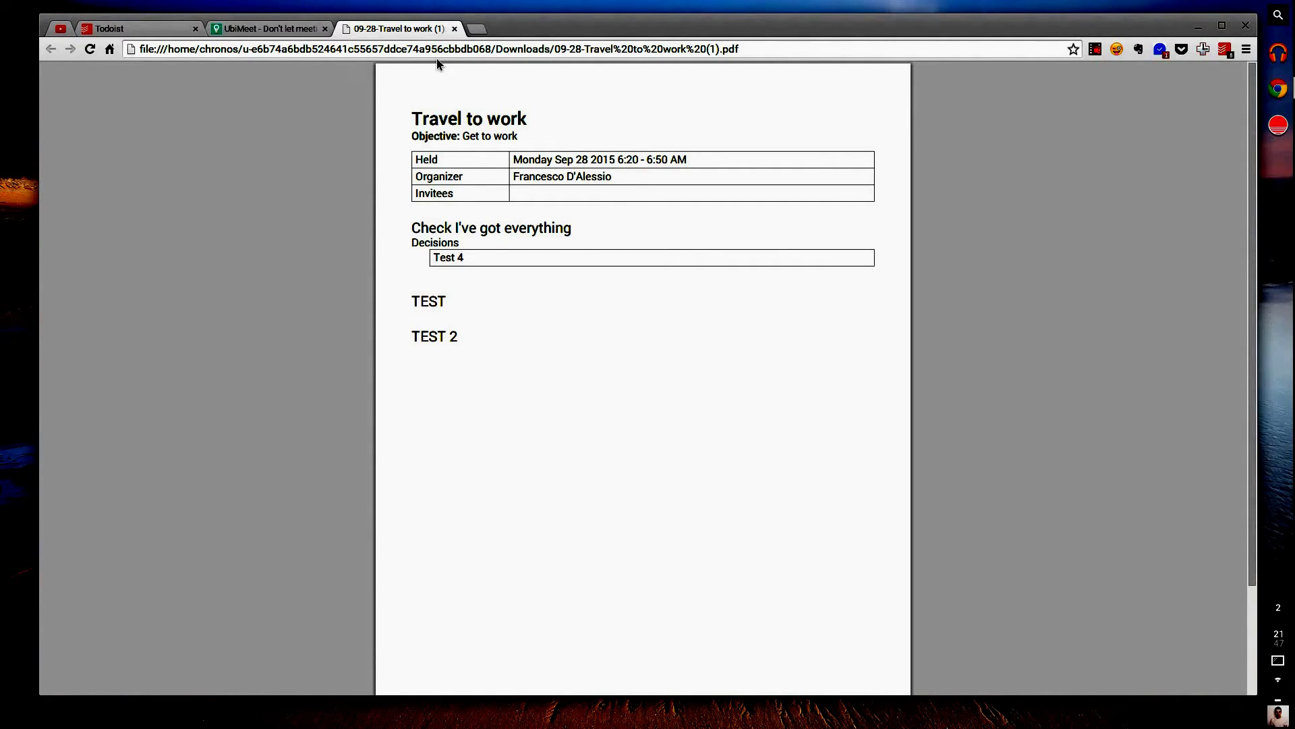
scroll(595, 254, down, 2)
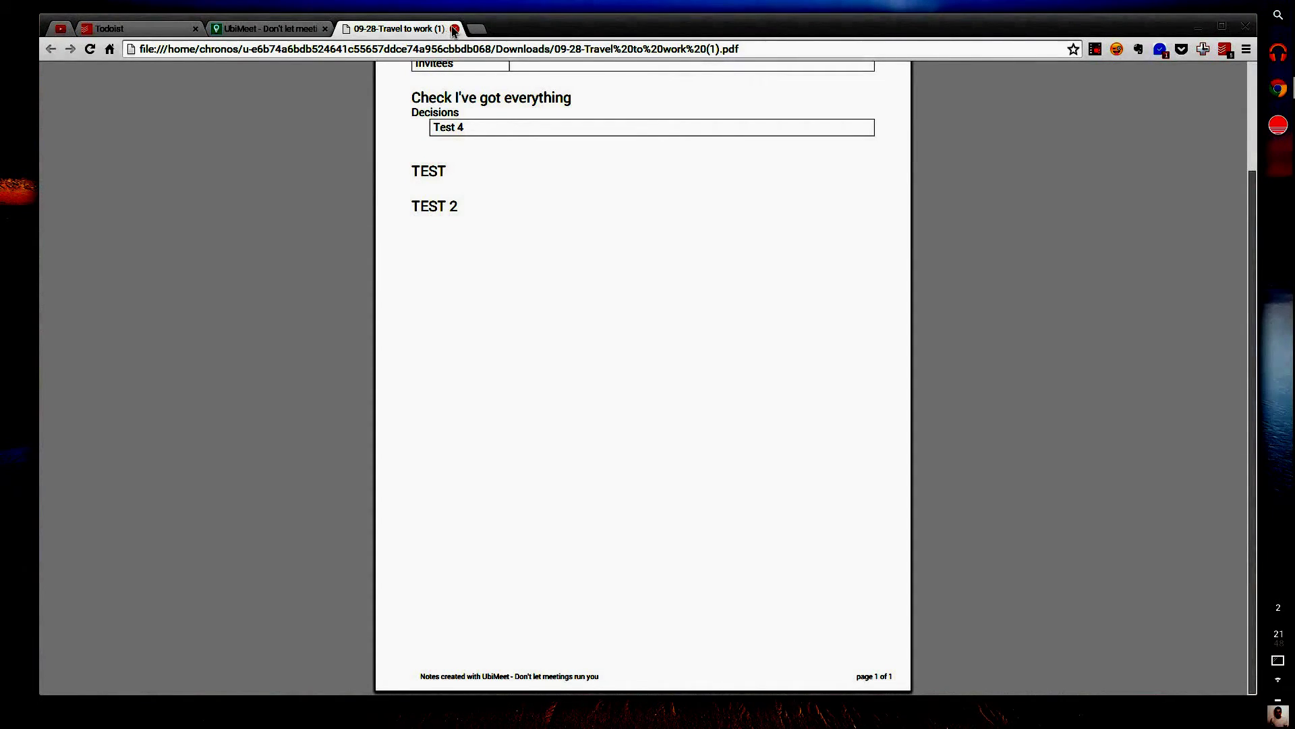
click(454, 29)
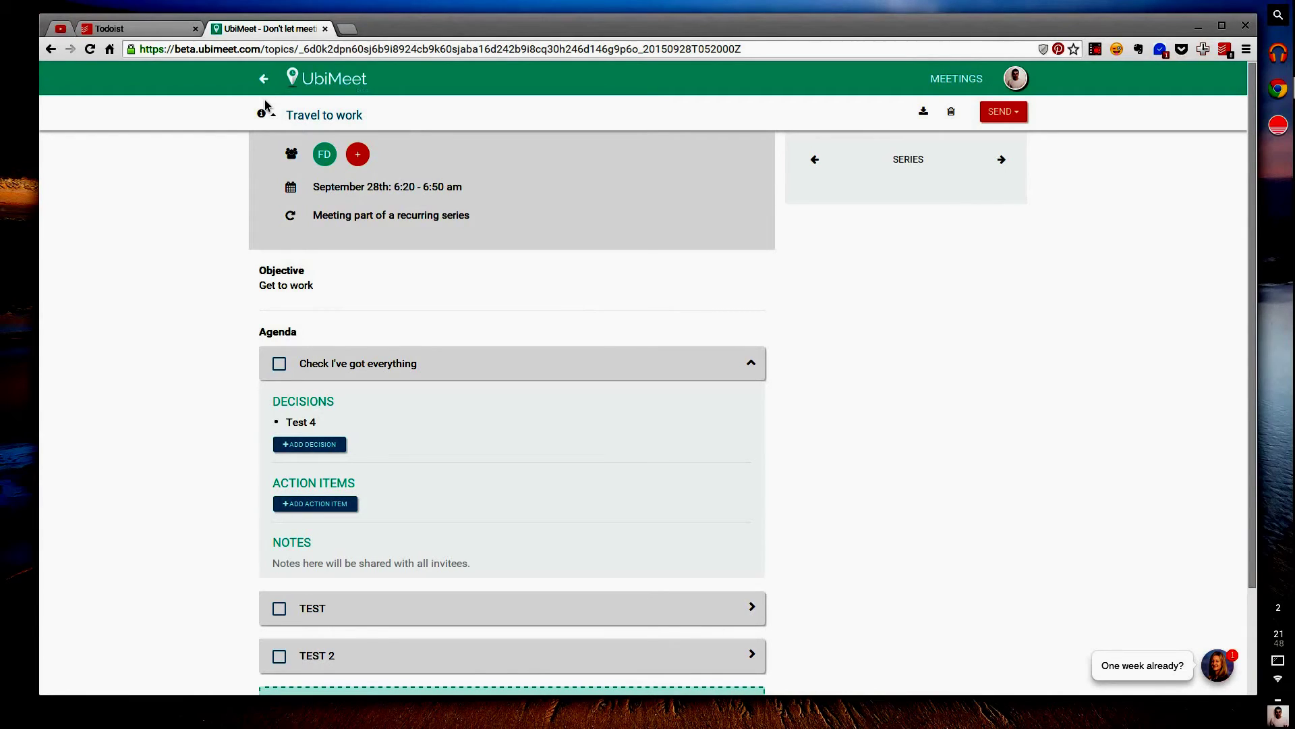
Step: Delete the September 28 Travel to work meeting and check that date in the meetings list
click(954, 117)
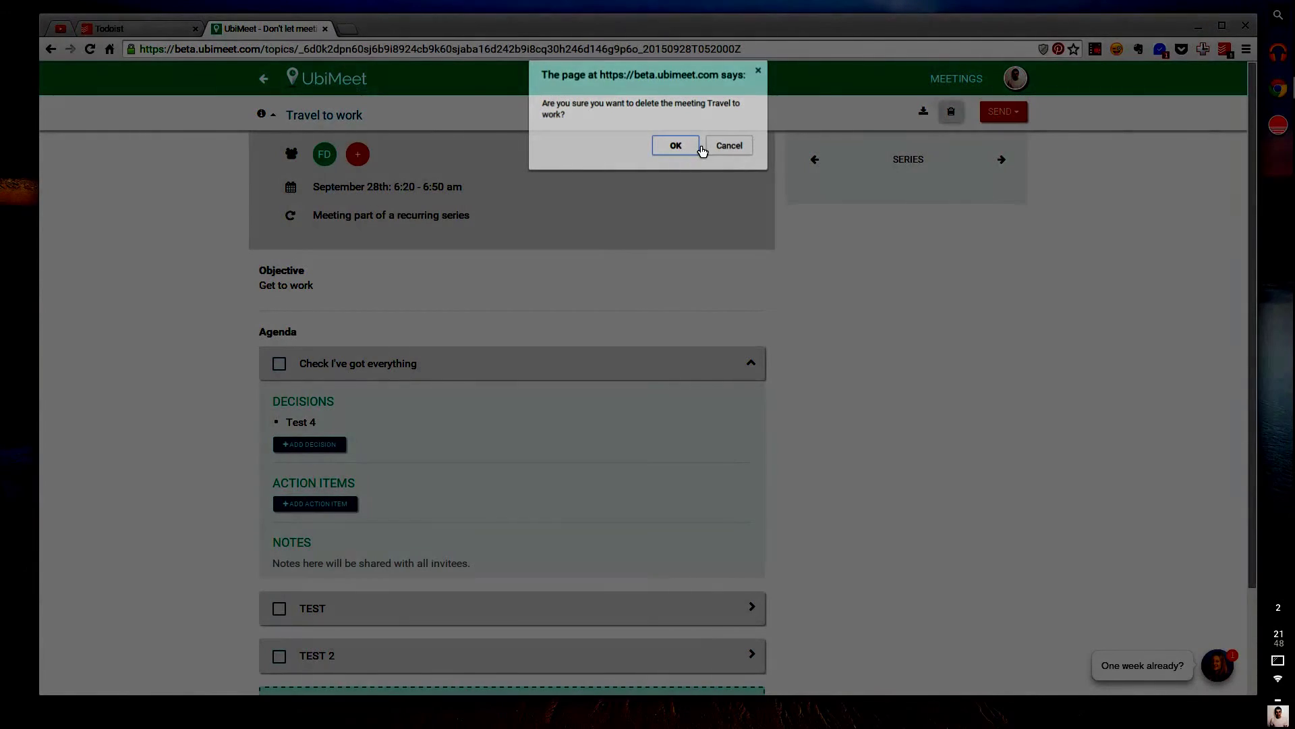
click(699, 146)
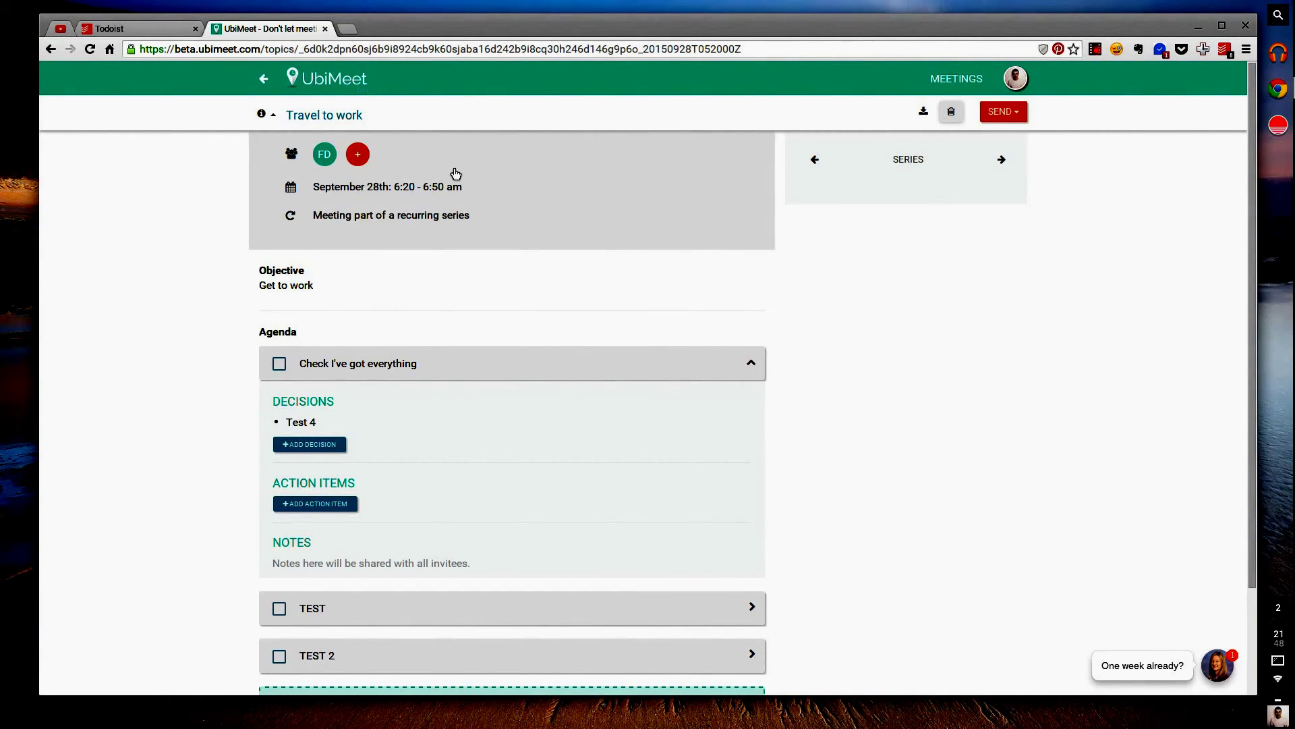
click(372, 114)
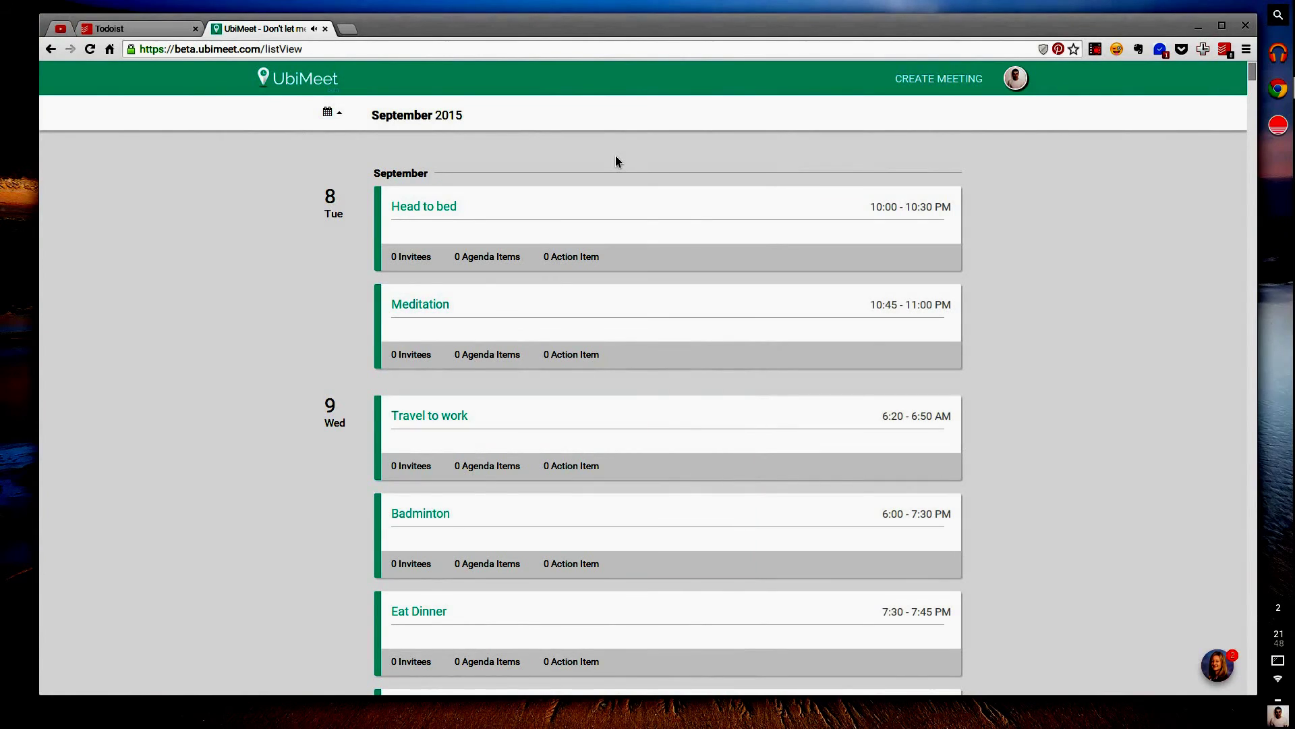
scroll(678, 188, down, 9)
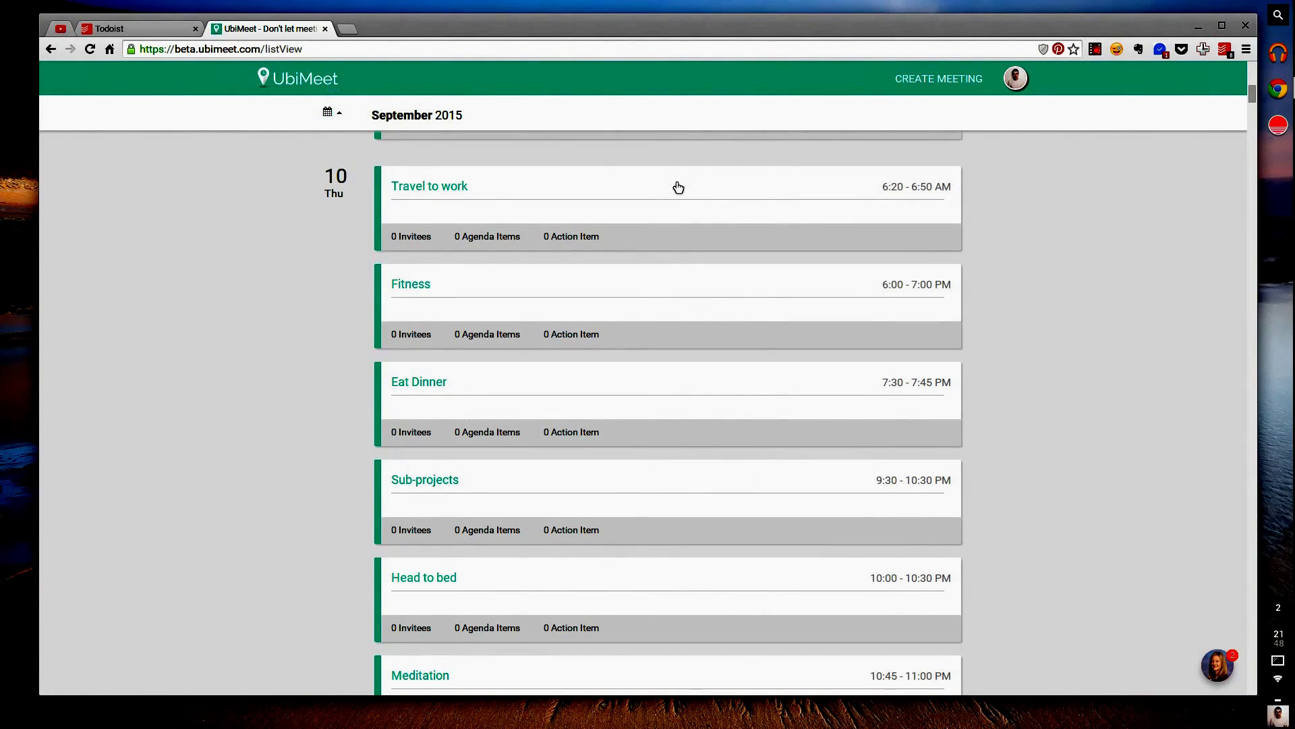
scroll(678, 188, down, 20)
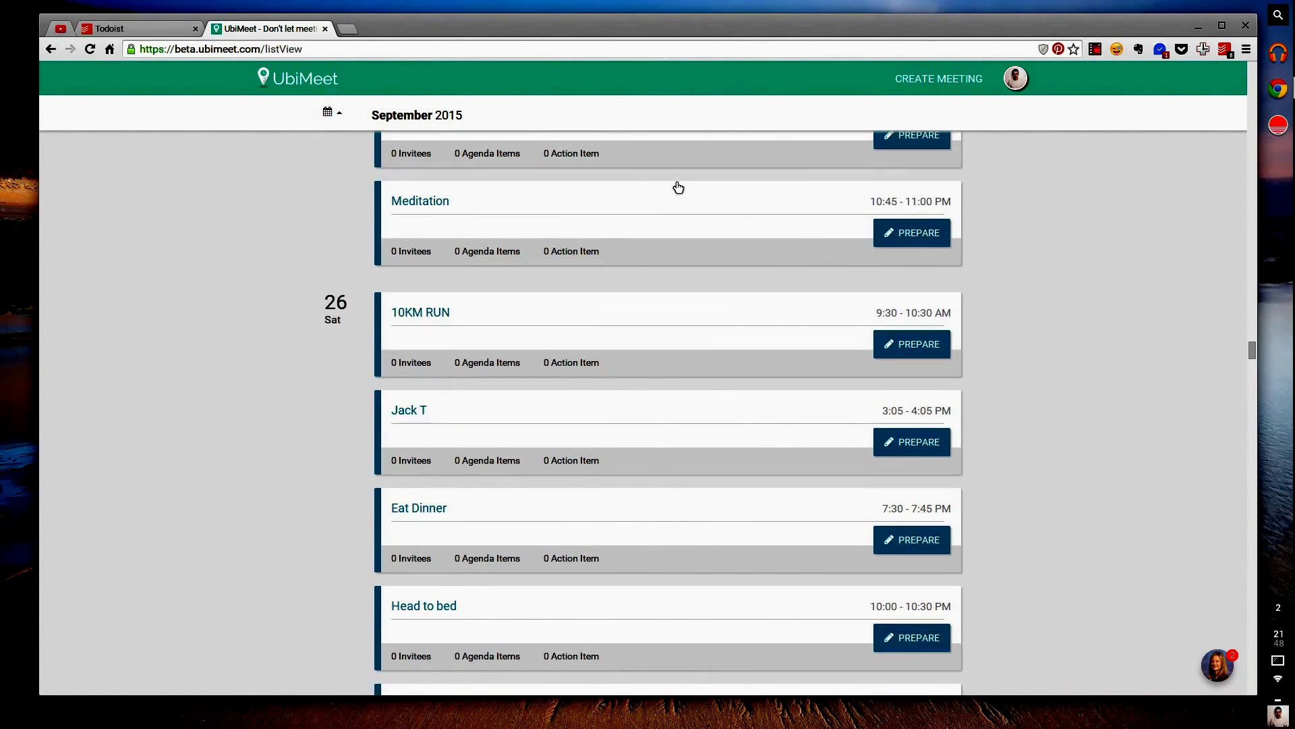
scroll(677, 182, down, 10)
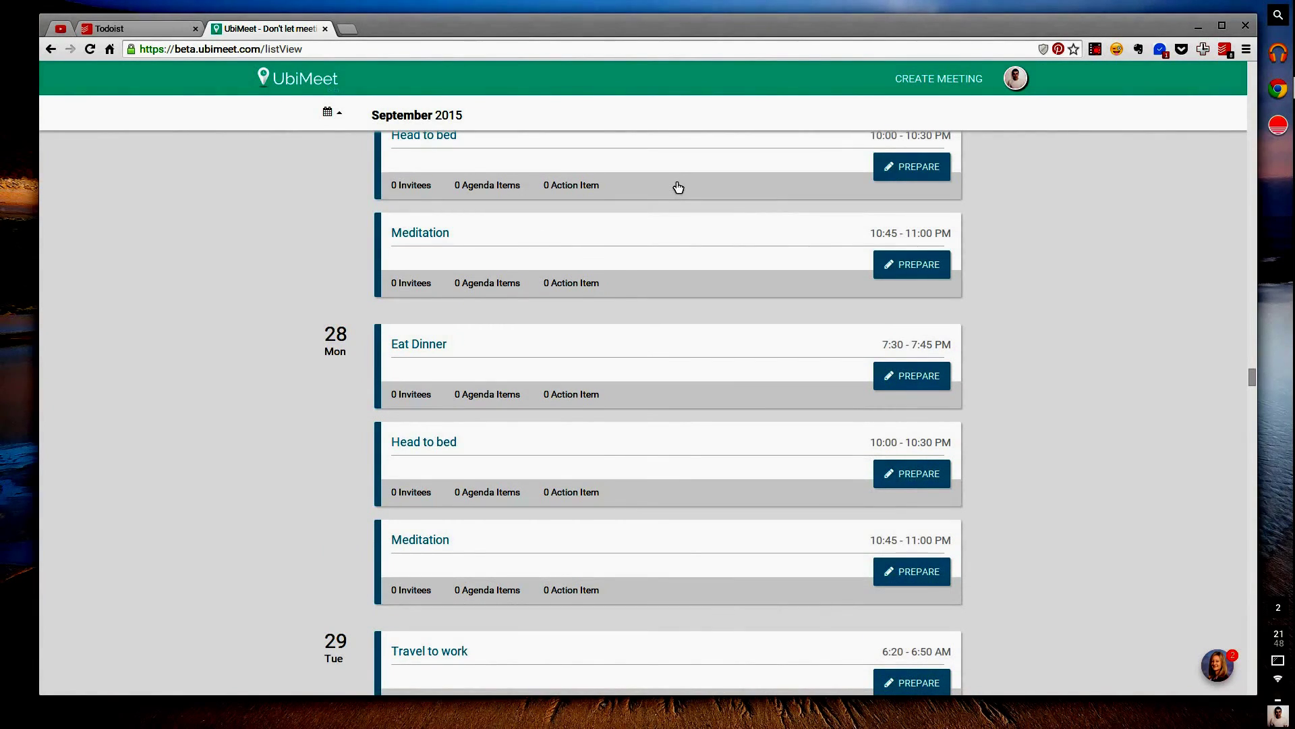
scroll(678, 188, up, 1)
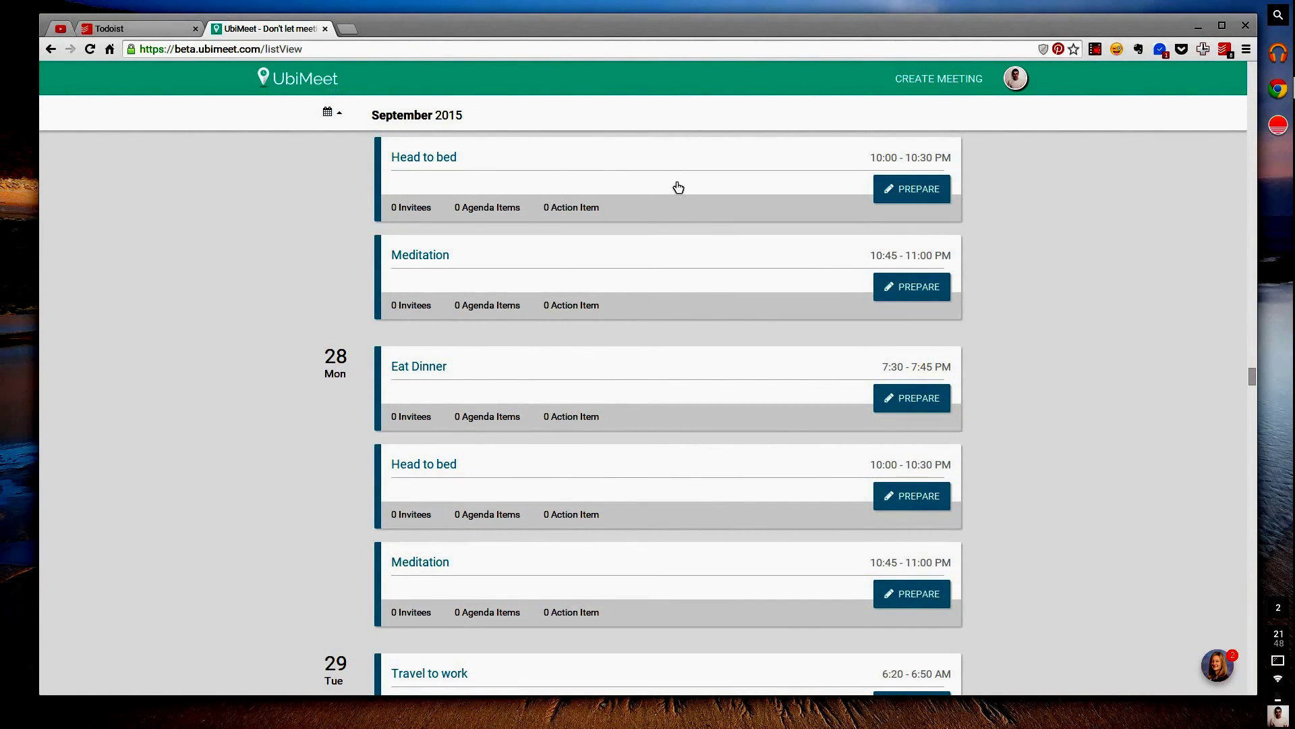